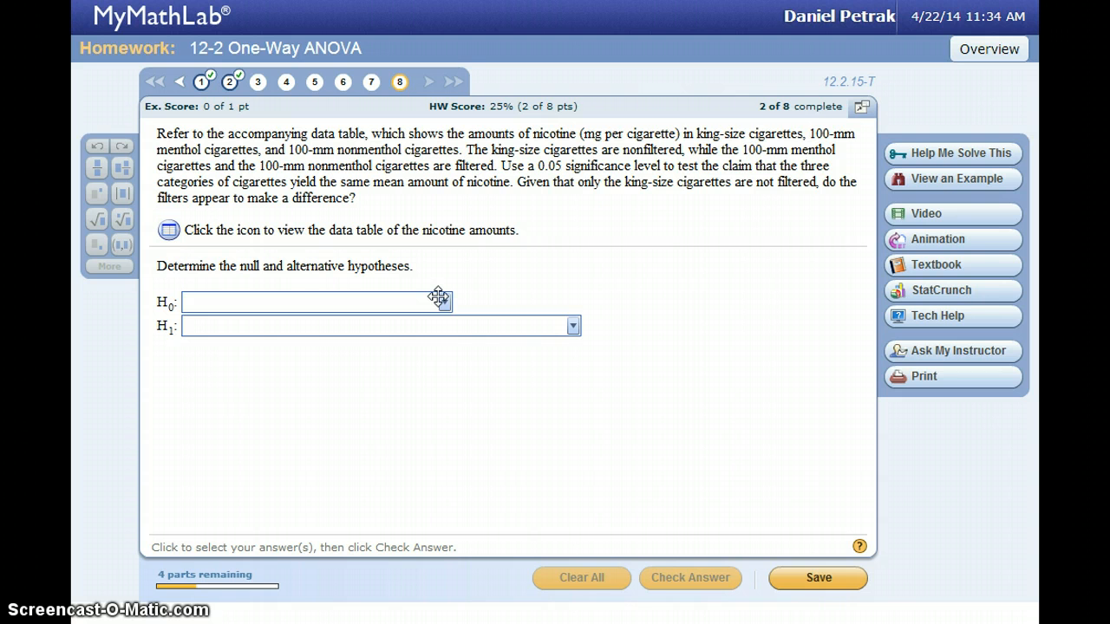
# Step: Answer the hypotheses part with H0: μ1 = μ2 = μ3 and H1: At least one of the three population means is different from the others, and check it
pyautogui.click(440, 299)
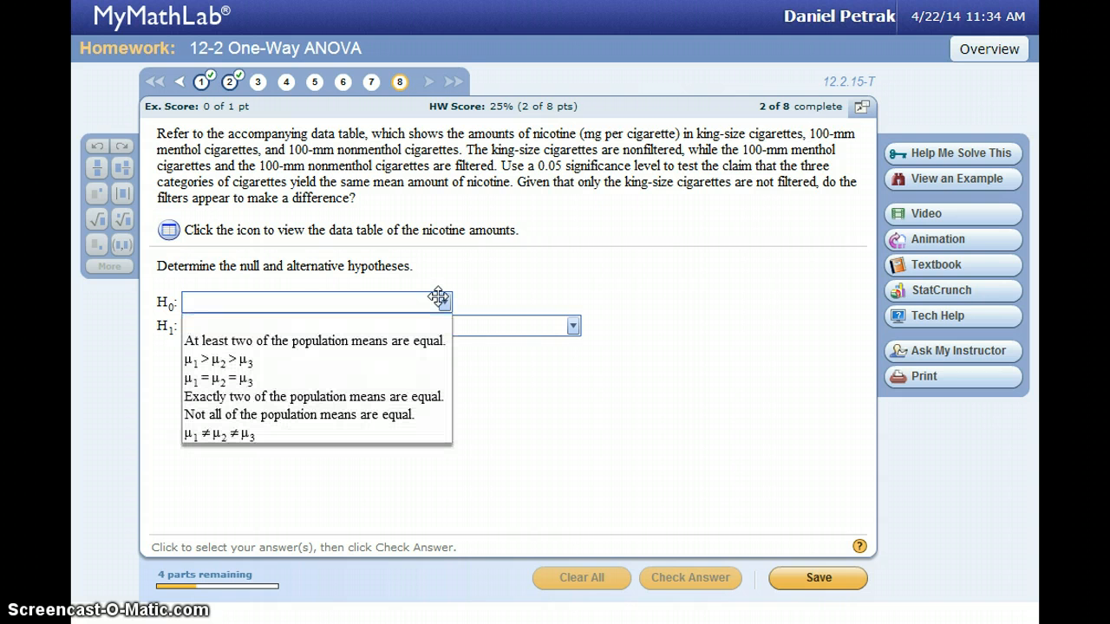
pyautogui.click(253, 379)
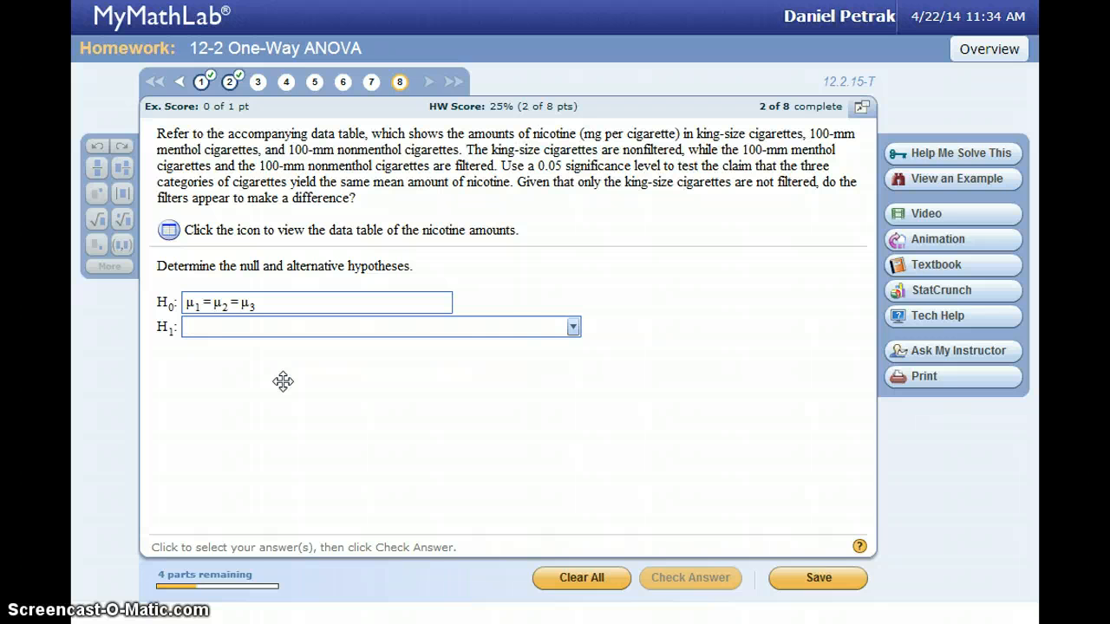
pyautogui.click(546, 326)
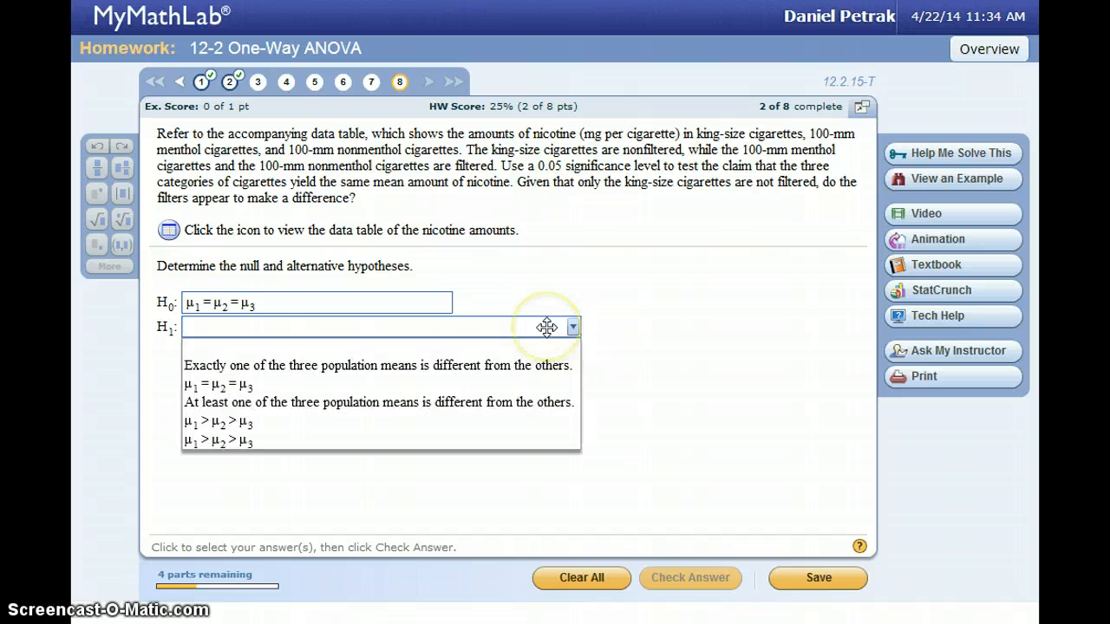
pyautogui.click(502, 402)
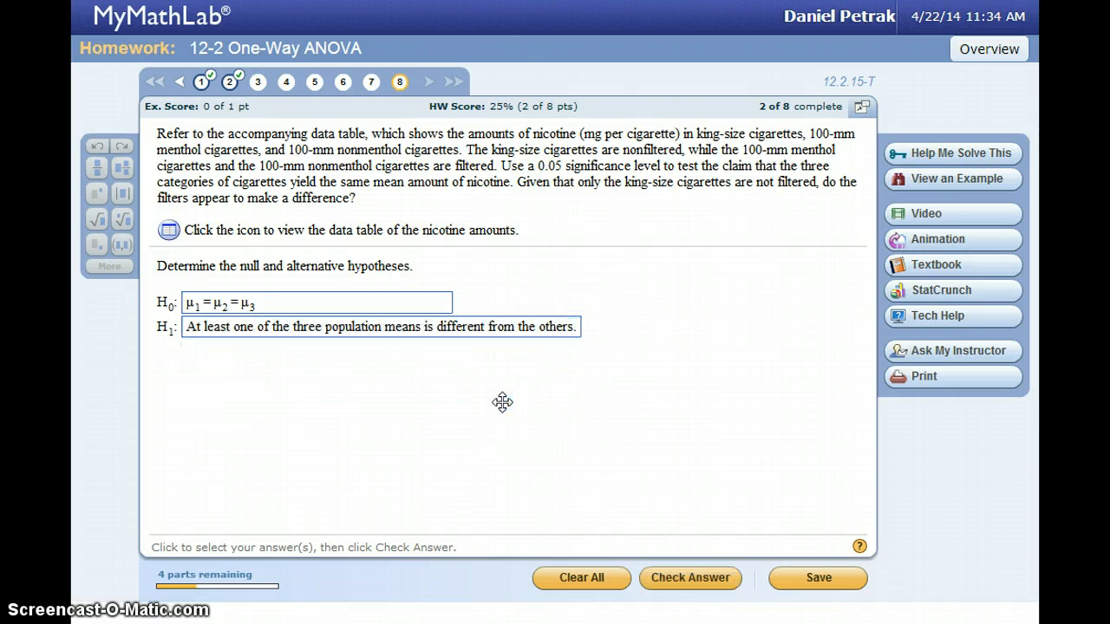
pyautogui.click(670, 576)
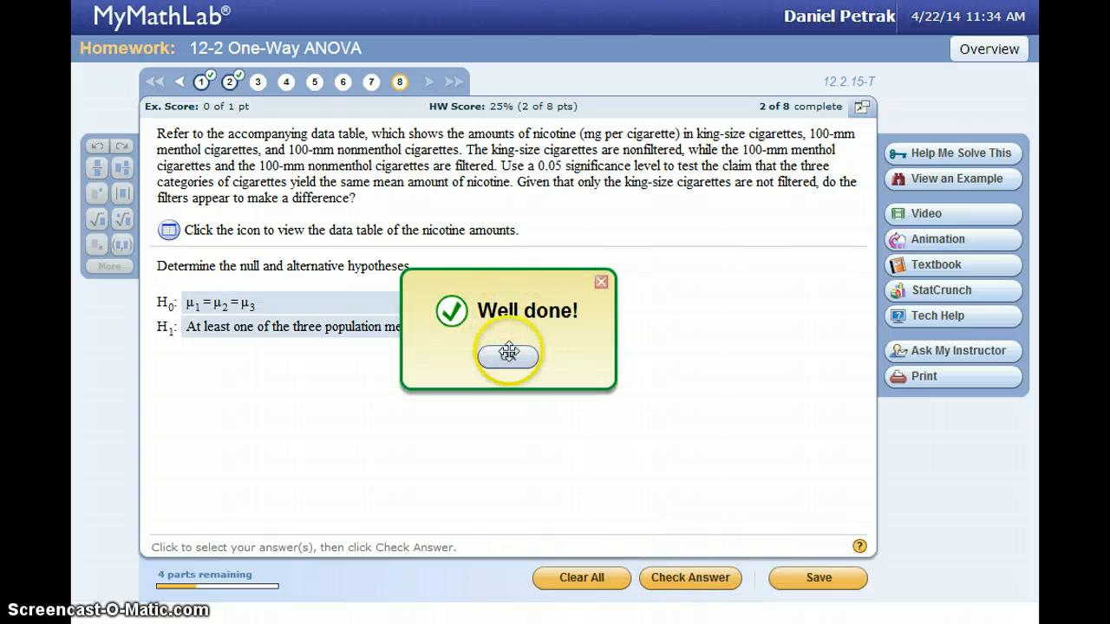
pyautogui.click(508, 354)
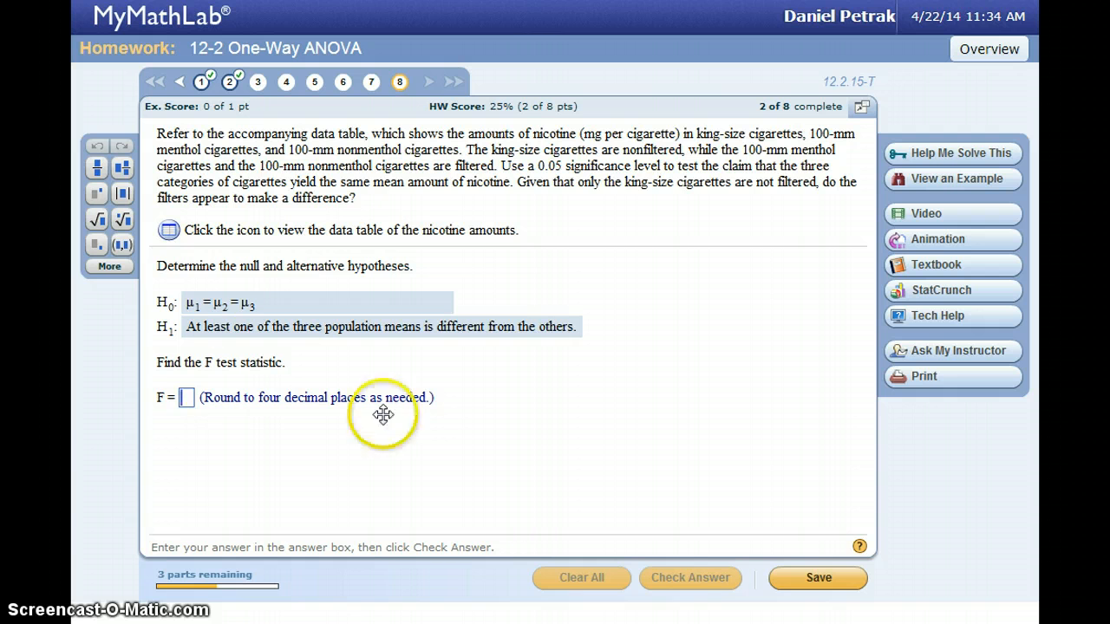
# Step: Open the nicotine amounts data table and load it into StatCrunch
pyautogui.click(168, 229)
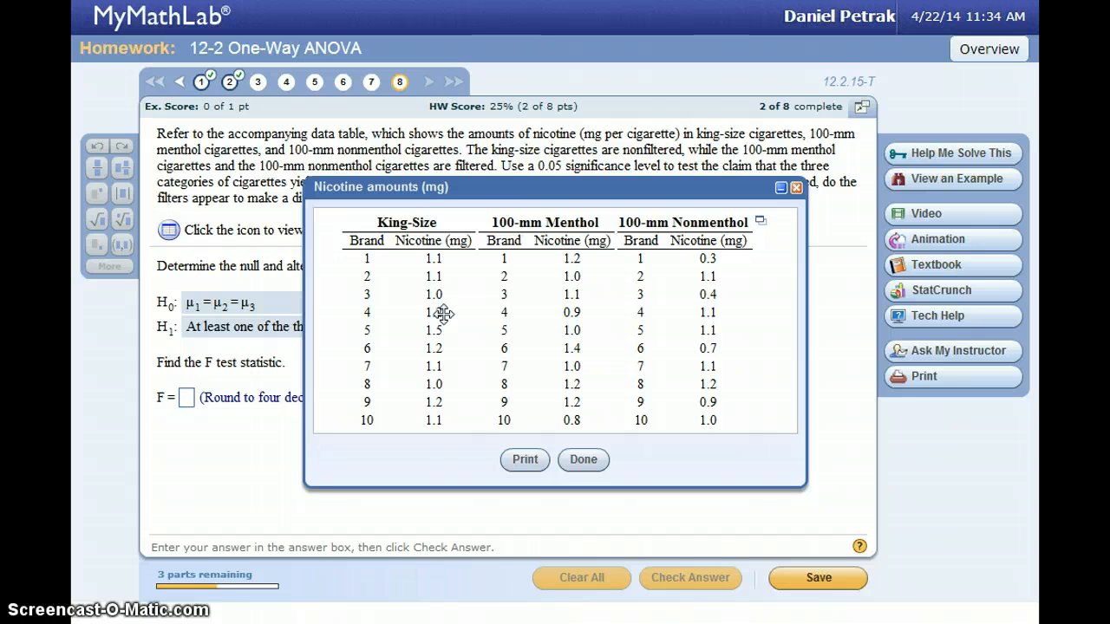
pyautogui.click(762, 221)
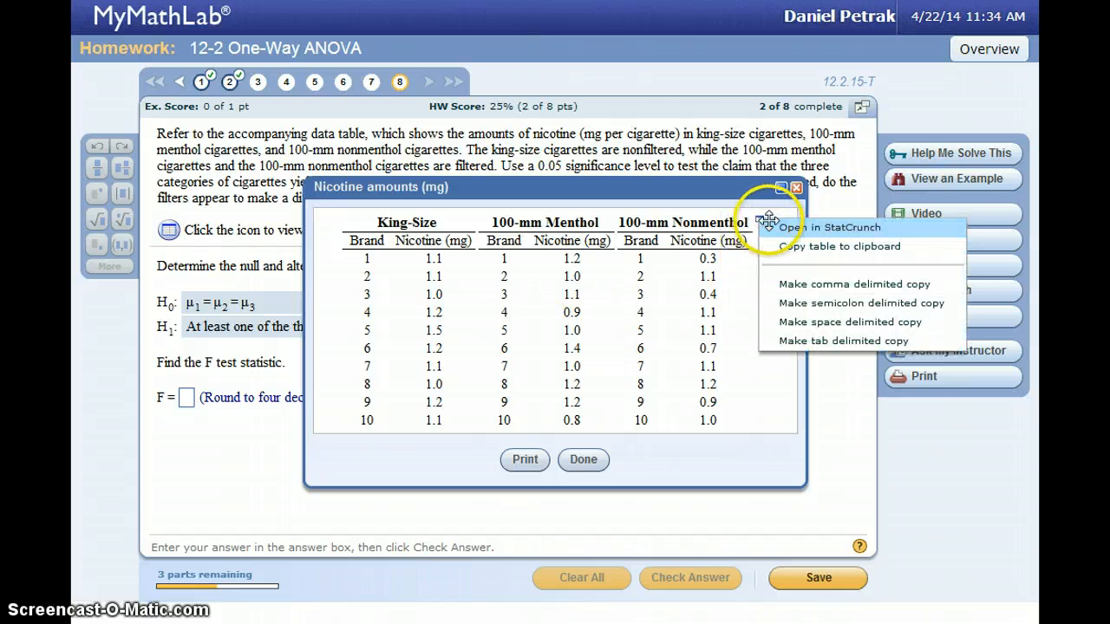
pyautogui.click(771, 227)
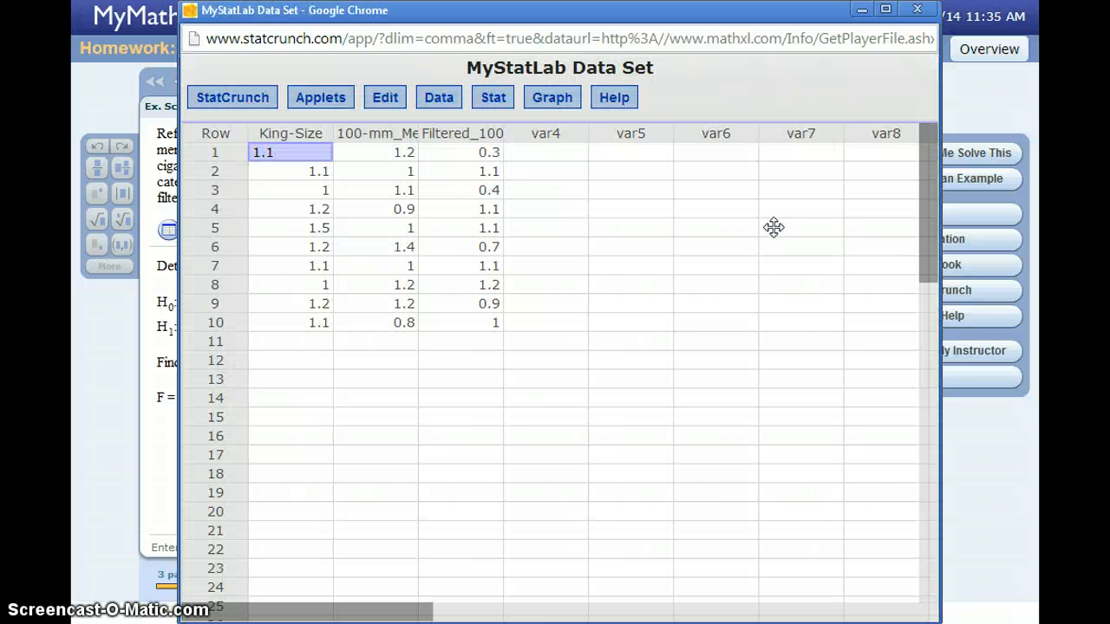
# Step: Compute a One Way ANOVA comparing the King-Size, 100-mm_Menthol and Filtered_100-mm_Nonmenthol columns
pyautogui.click(494, 97)
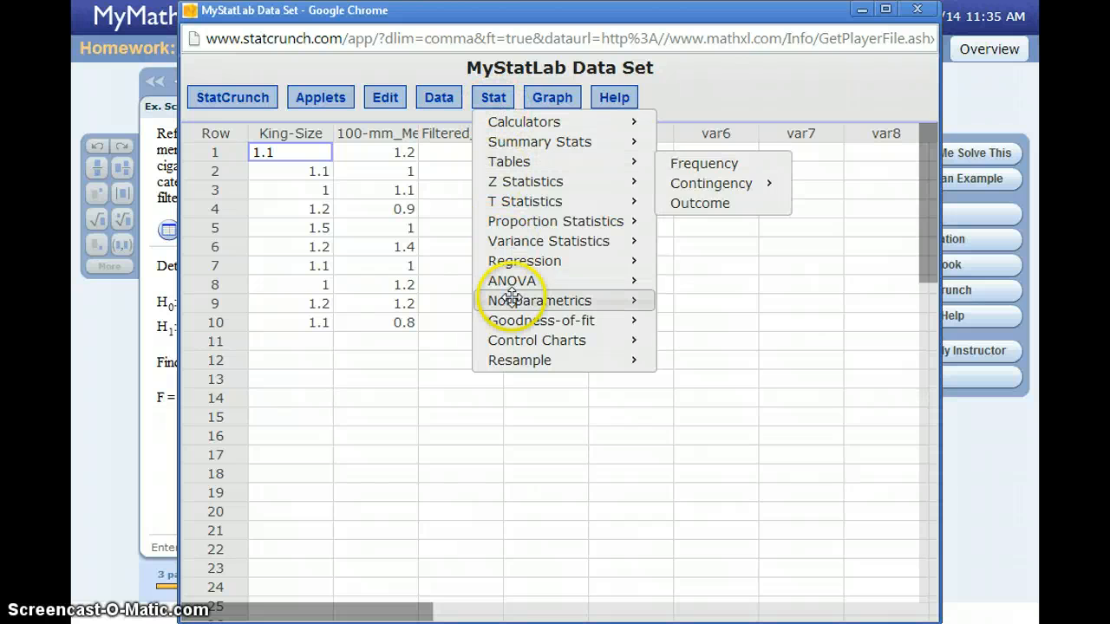
pyautogui.moveTo(525, 280)
pyautogui.click(673, 283)
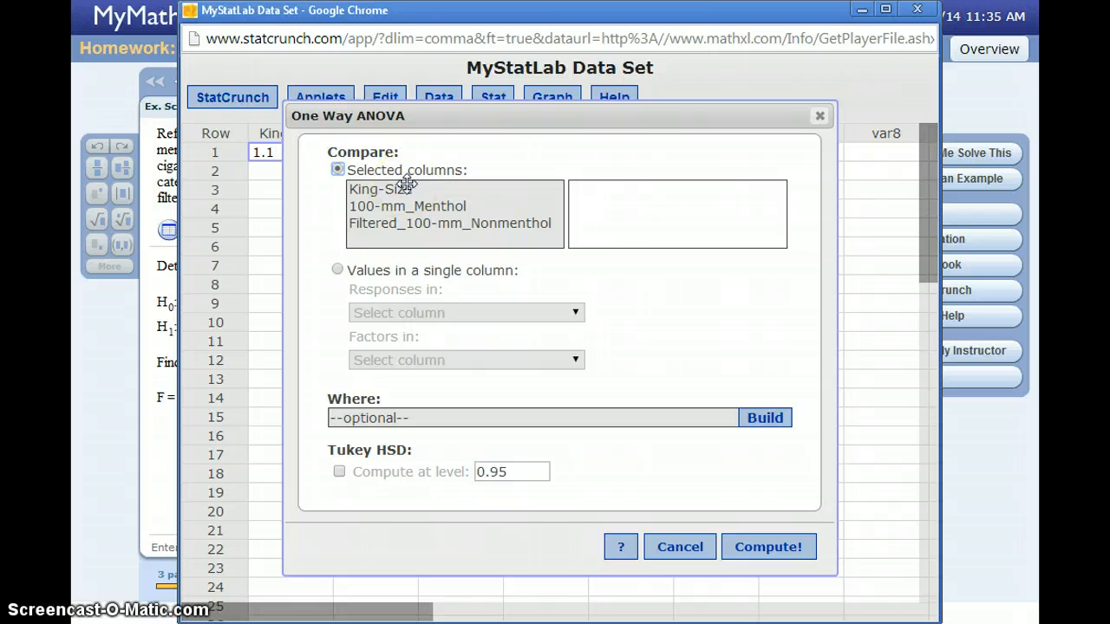
pyautogui.click(396, 187)
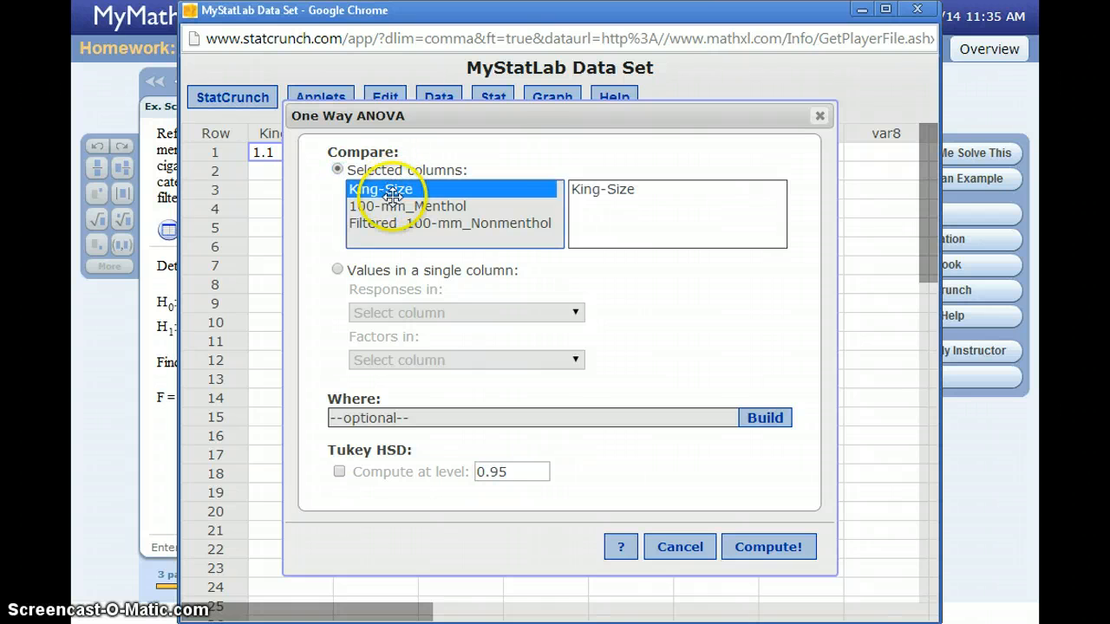
pyautogui.keyDown('ctrl'); pyautogui.click(396, 206); pyautogui.keyUp('ctrl')
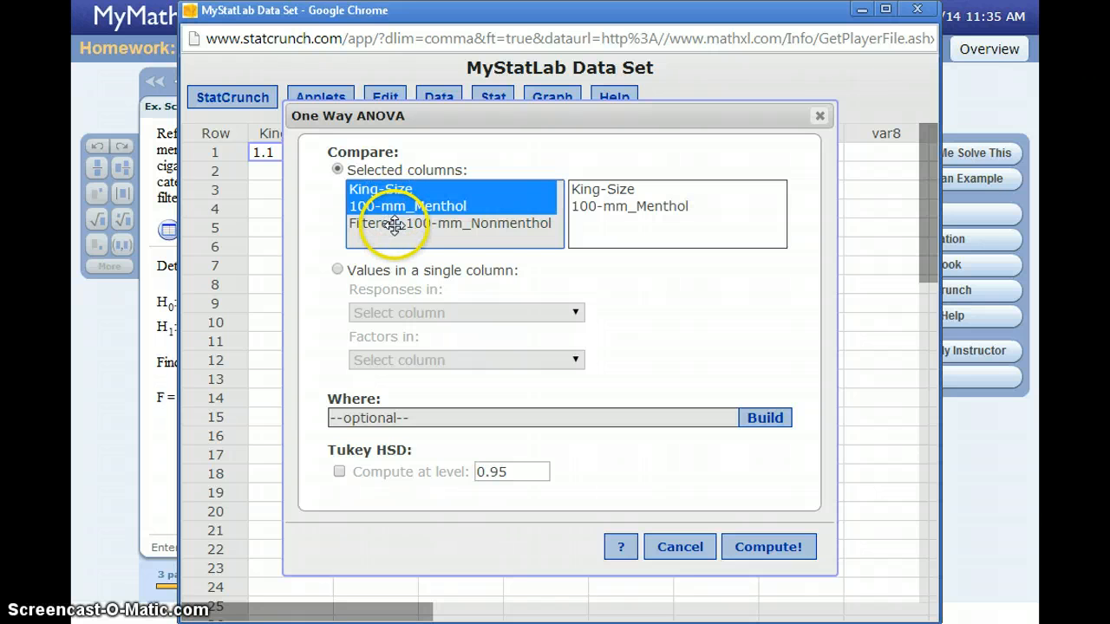
pyautogui.keyDown('ctrl'); pyautogui.click(394, 224); pyautogui.keyUp('ctrl')
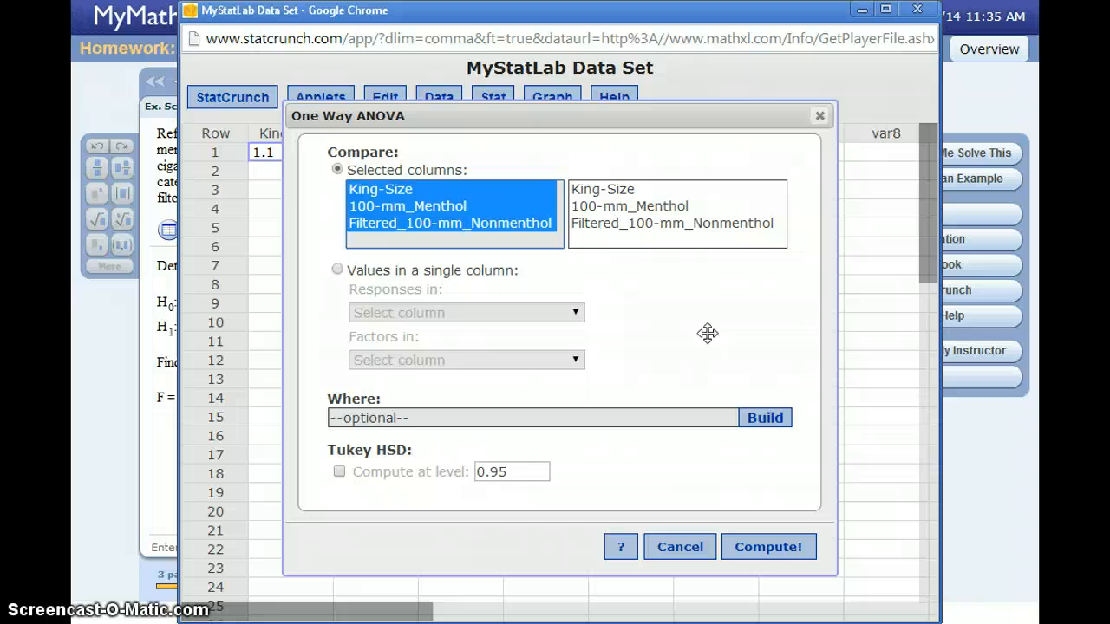
pyautogui.click(768, 547)
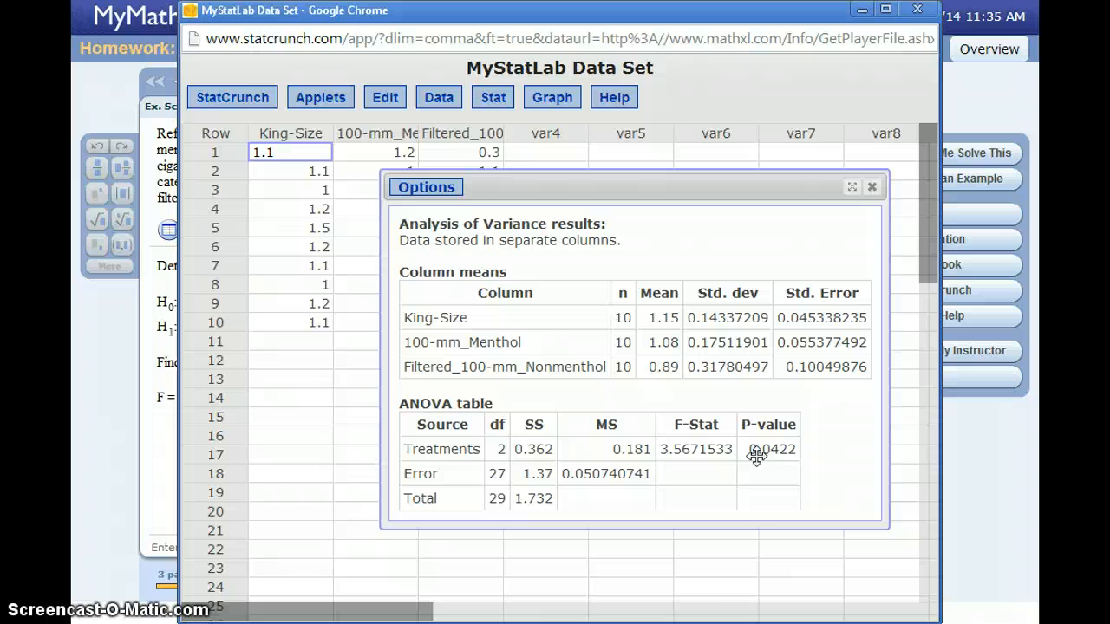
pyautogui.click(793, 452)
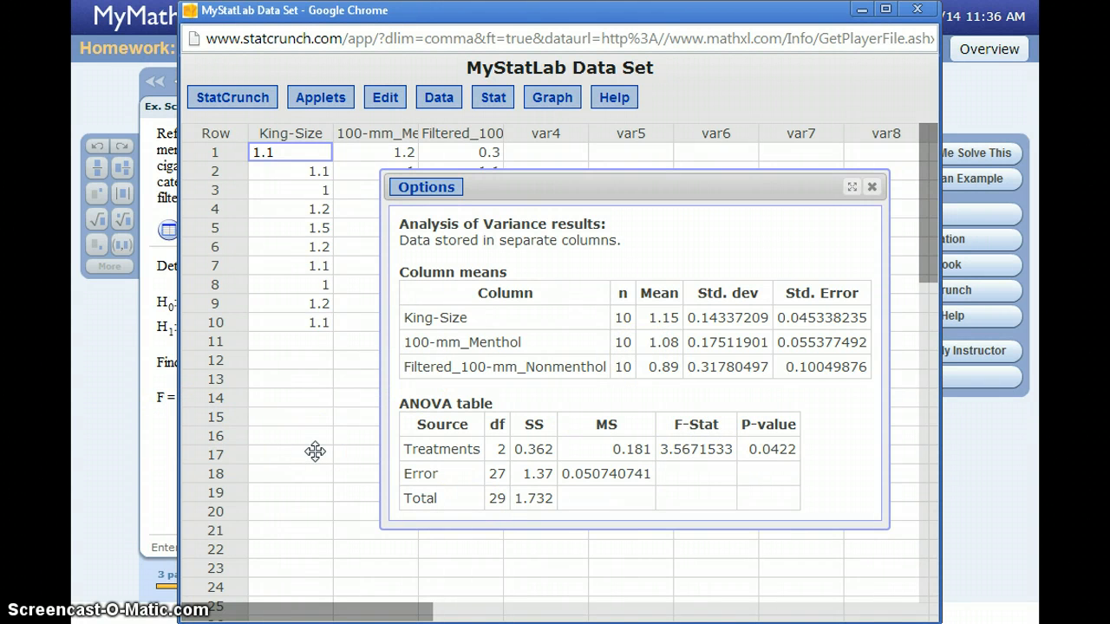
# Step: Return to the homework question, enter 3.5672 as the F test statistic and check the answer
pyautogui.click(167, 451)
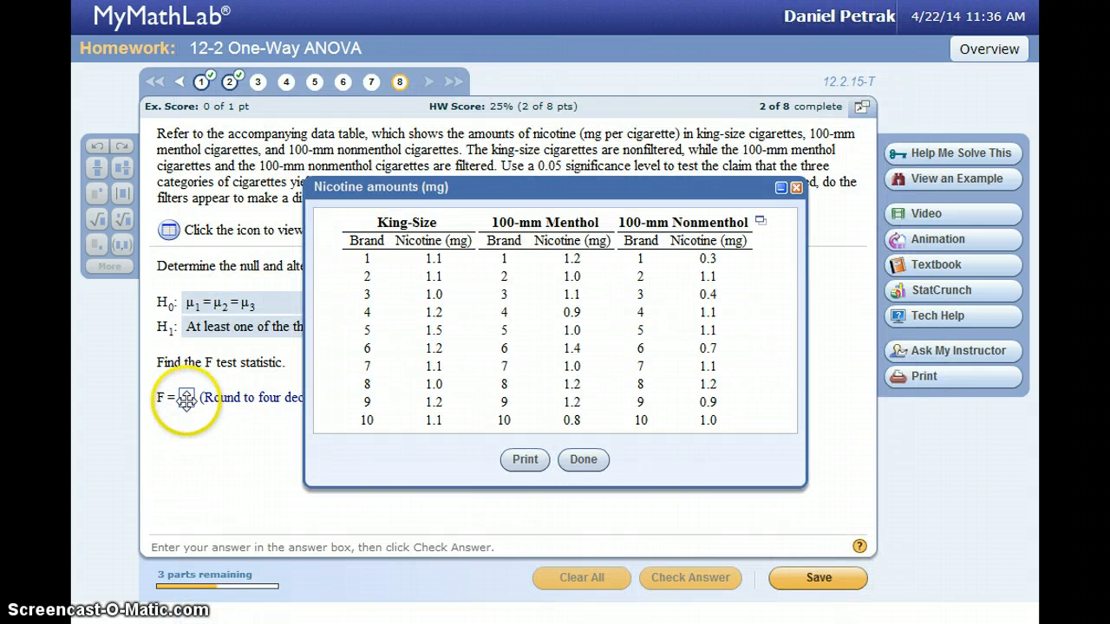
pyautogui.click(186, 399)
pyautogui.write('3.')
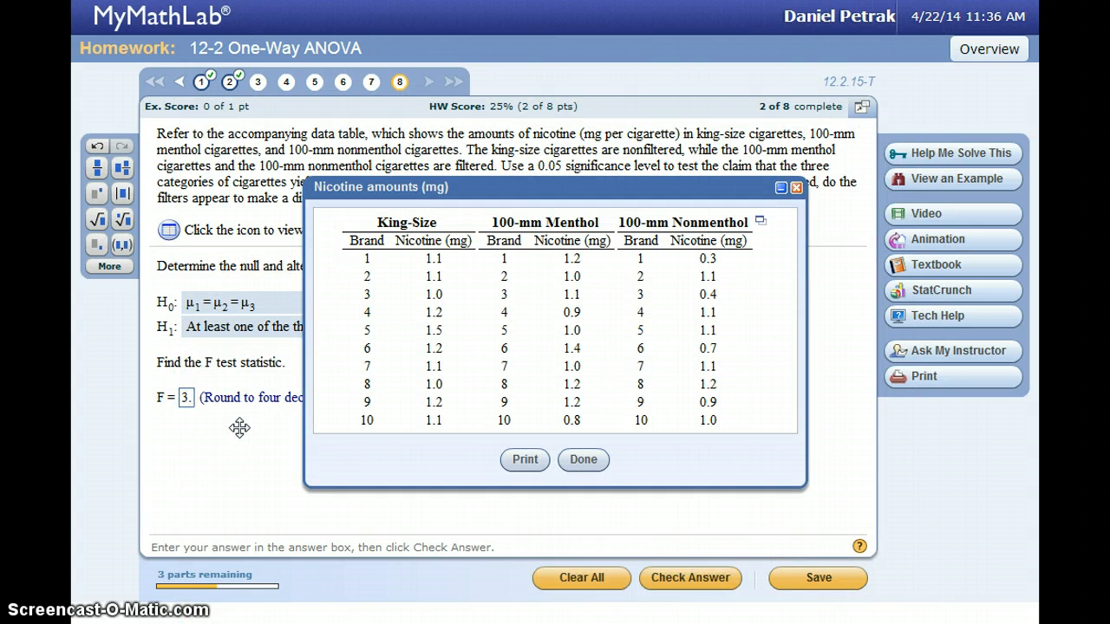
pyautogui.write('567')
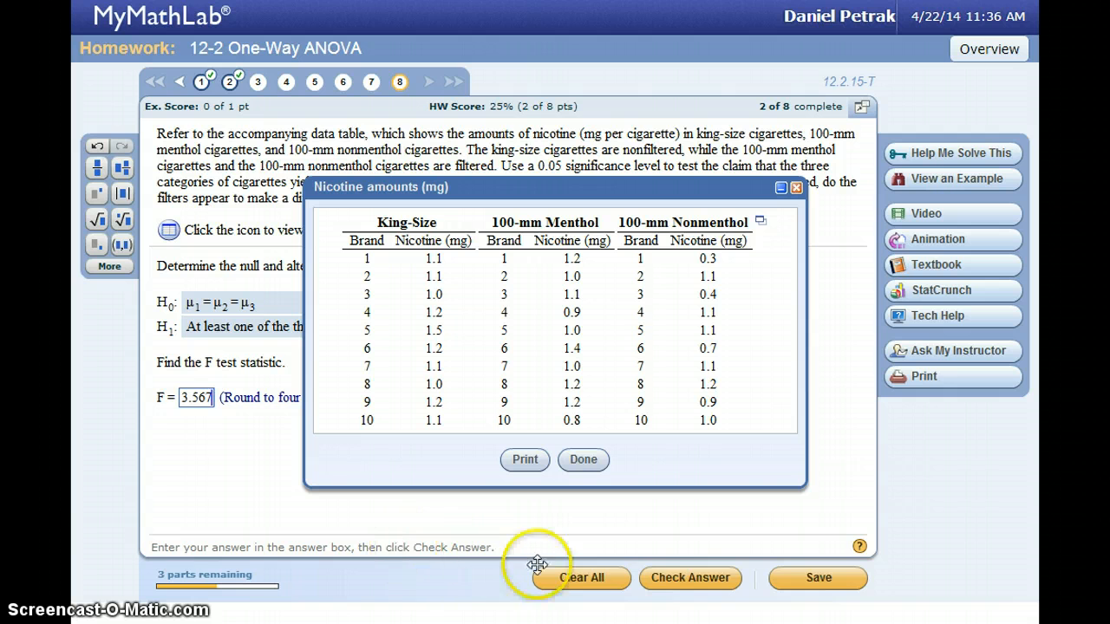
pyautogui.click(515, 604)
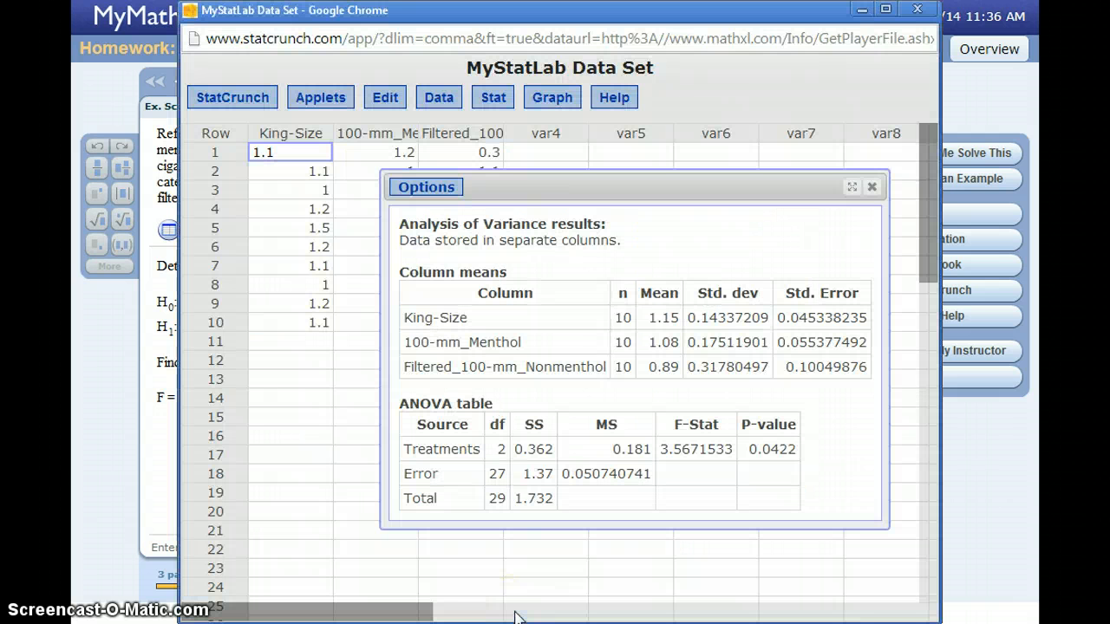
pyautogui.click(514, 616)
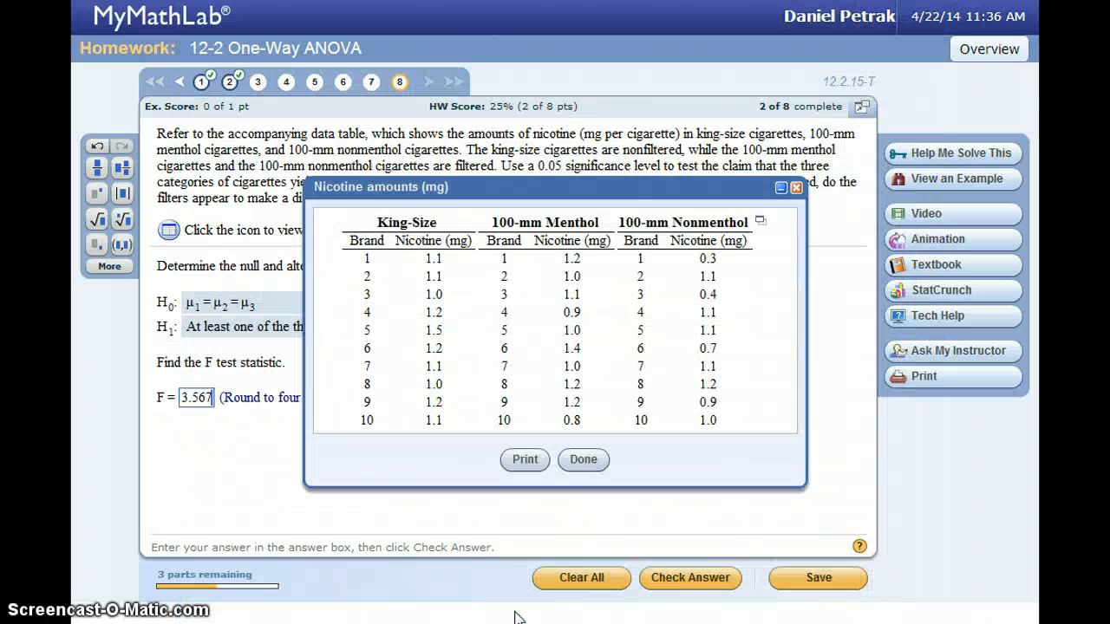
pyautogui.click(215, 401)
pyautogui.write('2')
pyautogui.click(599, 467)
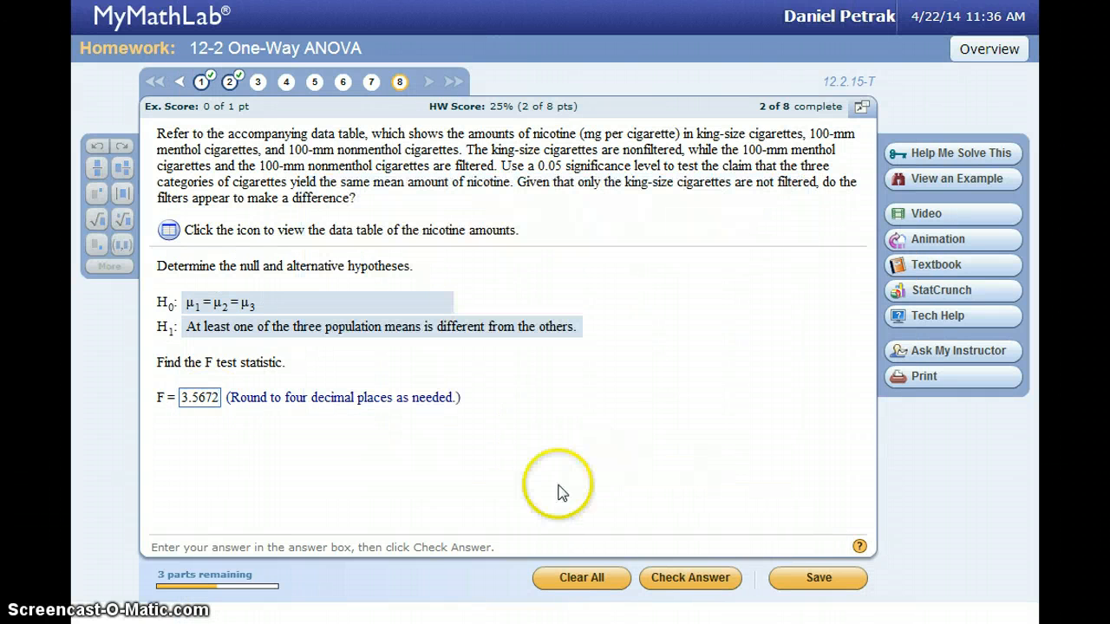
pyautogui.click(685, 580)
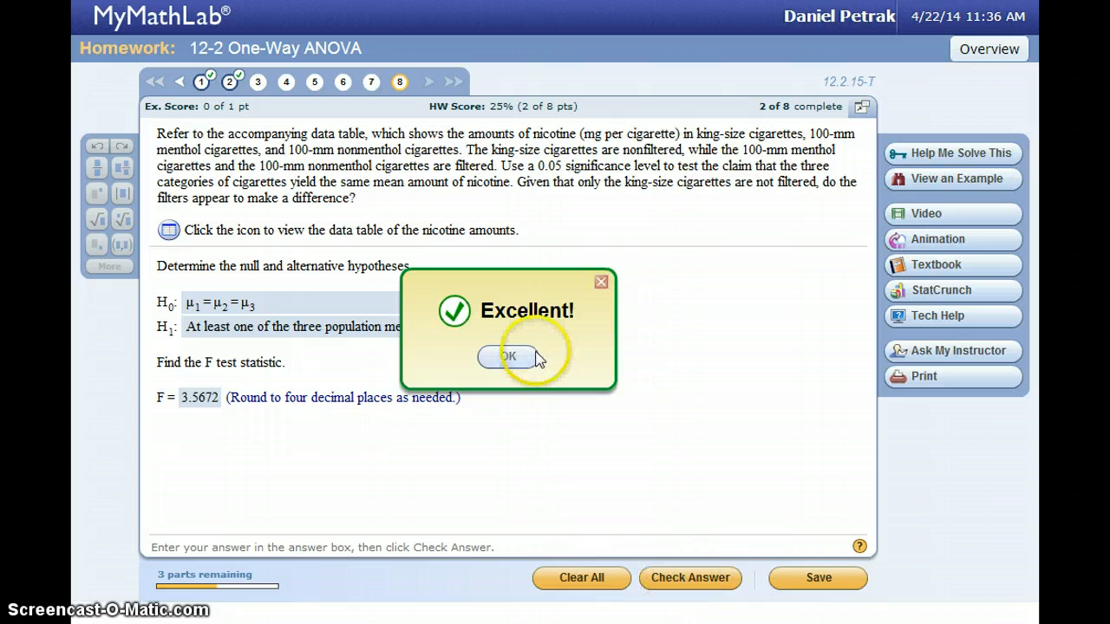
pyautogui.click(508, 357)
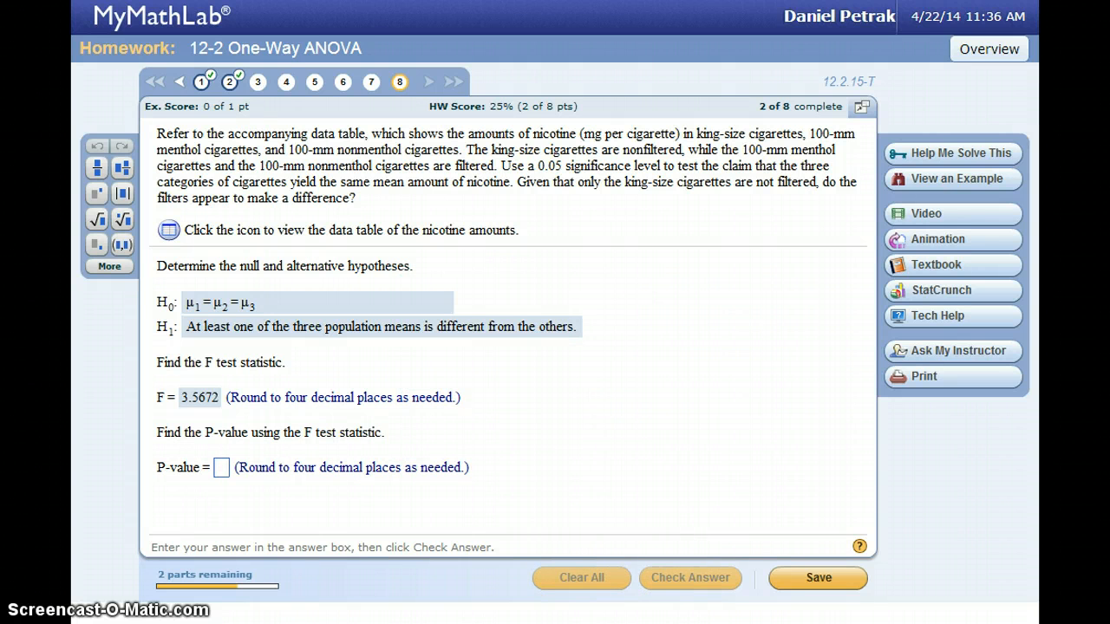
# Step: Look up the P-value in the StatCrunch ANOVA results and submit .0422 as the P-value answer
pyautogui.moveTo(524, 620)
pyautogui.click(492, 604)
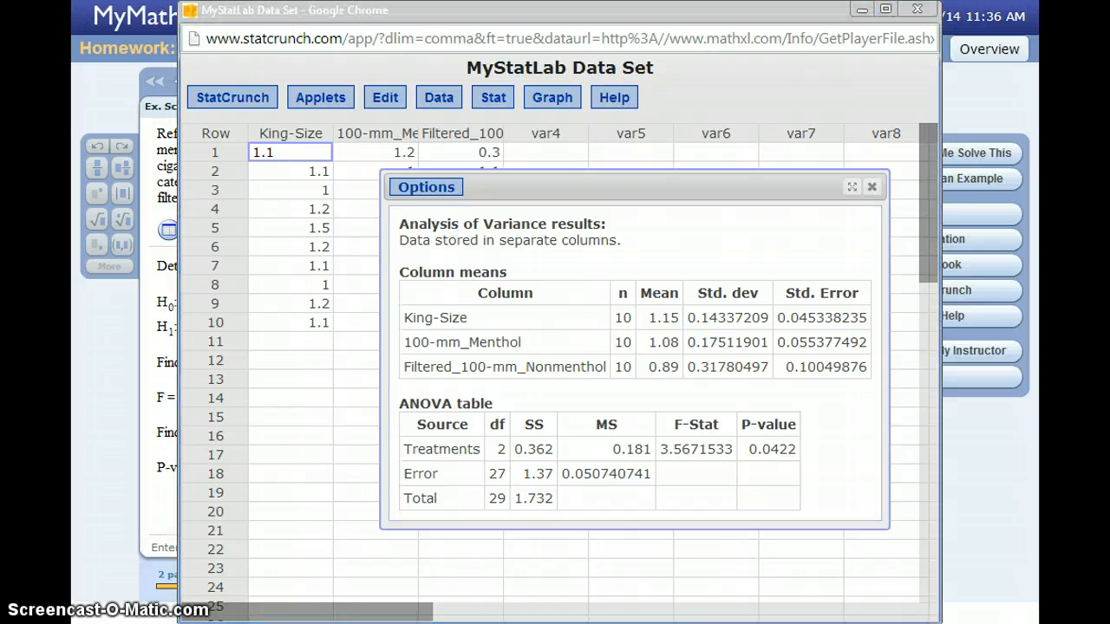
pyautogui.moveTo(394, 618)
pyautogui.click(390, 570)
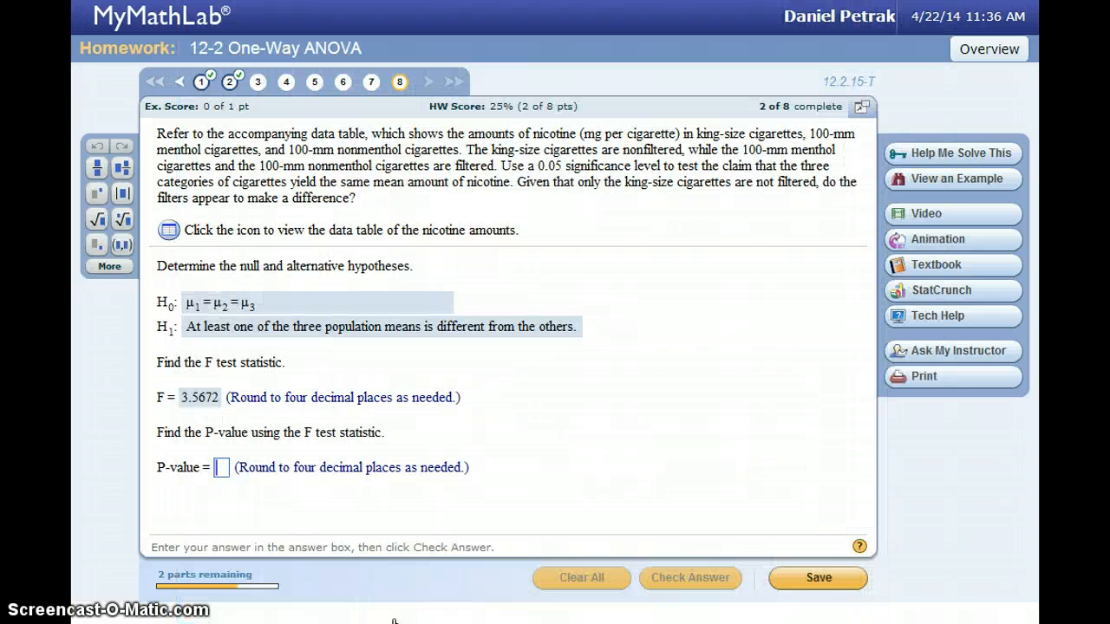
pyautogui.write('.0422')
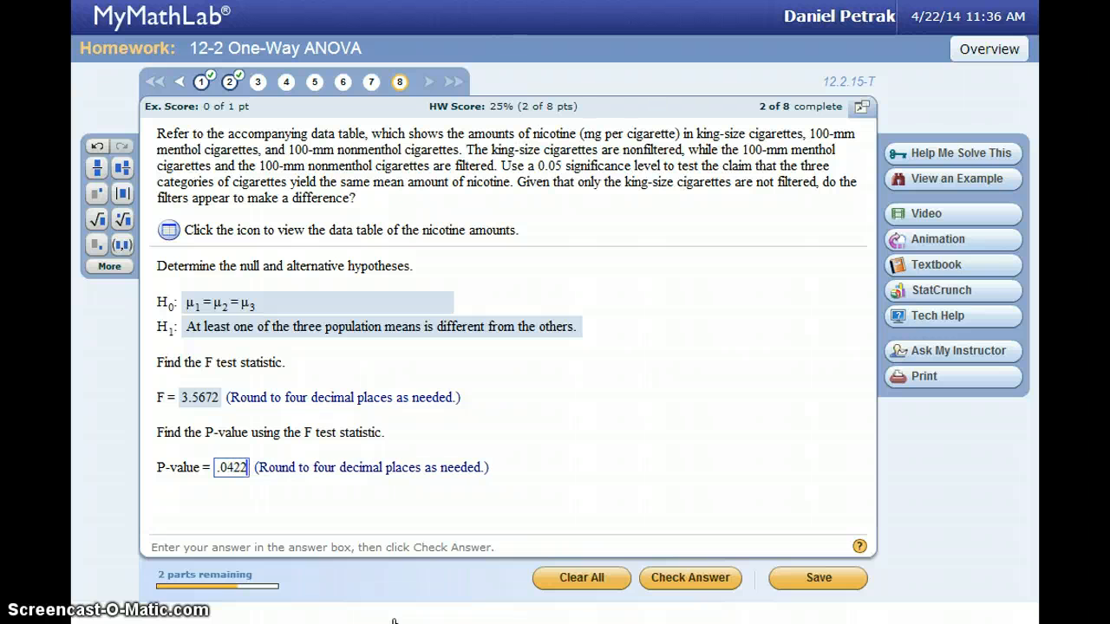
pyautogui.press('Return')
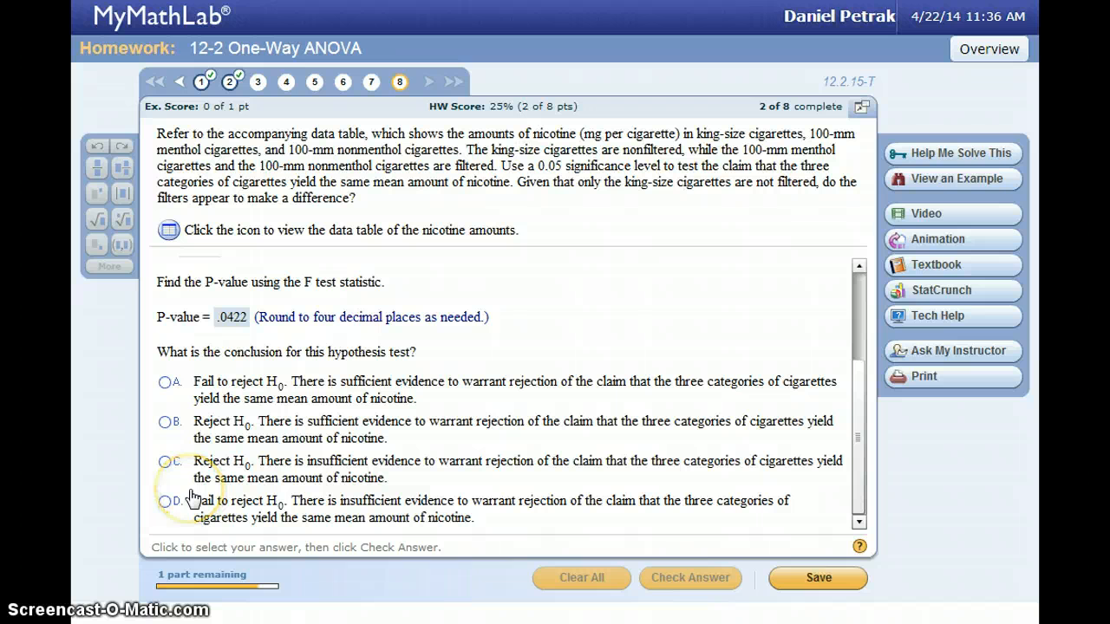
# Step: Choose conclusion B, Reject H0 with sufficient evidence to warrant rejection of the claim, and check the answer
pyautogui.click(165, 422)
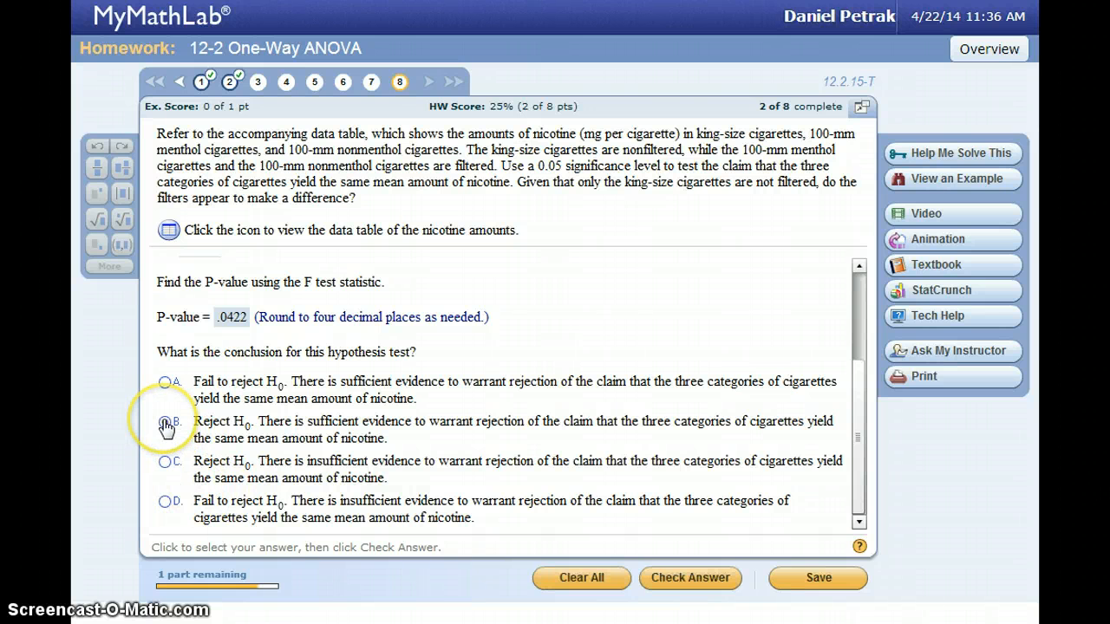
pyautogui.click(672, 577)
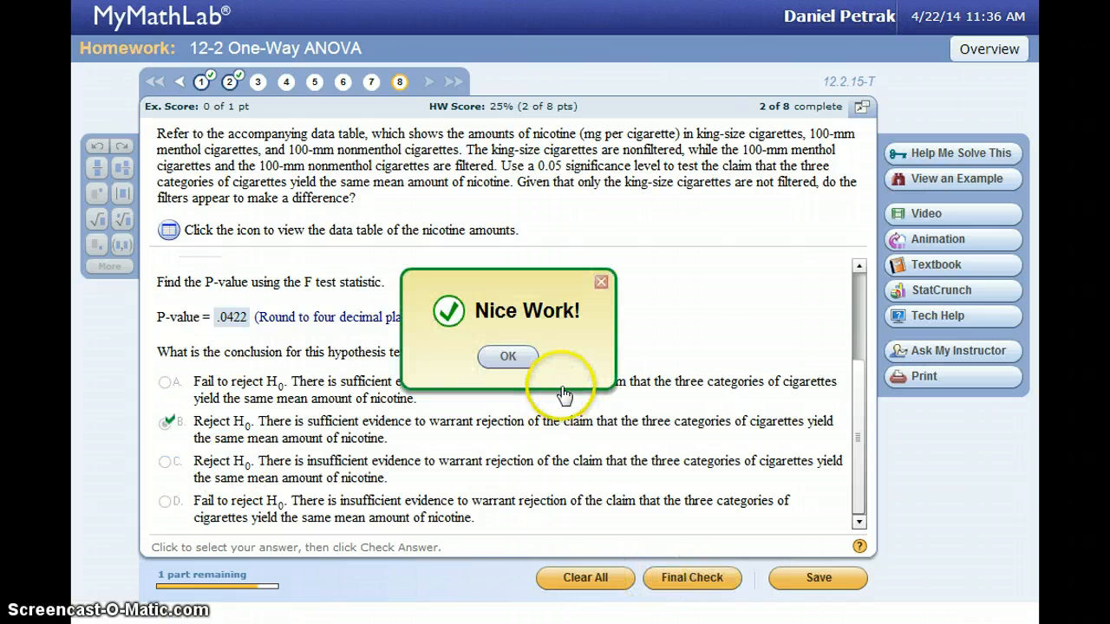
pyautogui.click(507, 356)
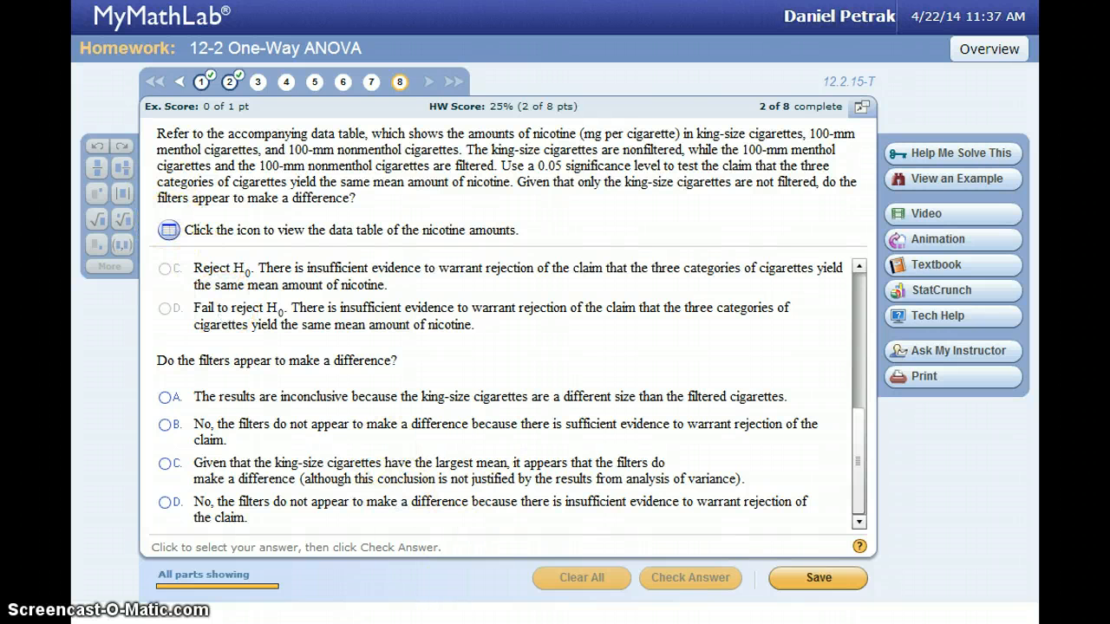
# Step: Compare the column means in StatCrunch, then answer the filter question with option C and check it
pyautogui.click(512, 599)
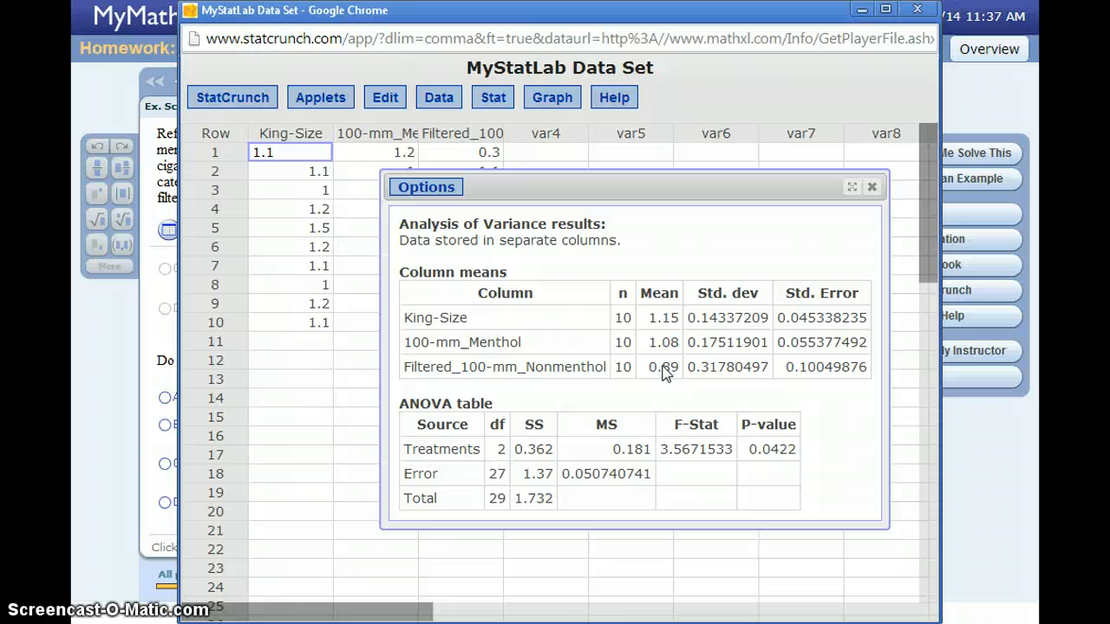
pyautogui.click(134, 474)
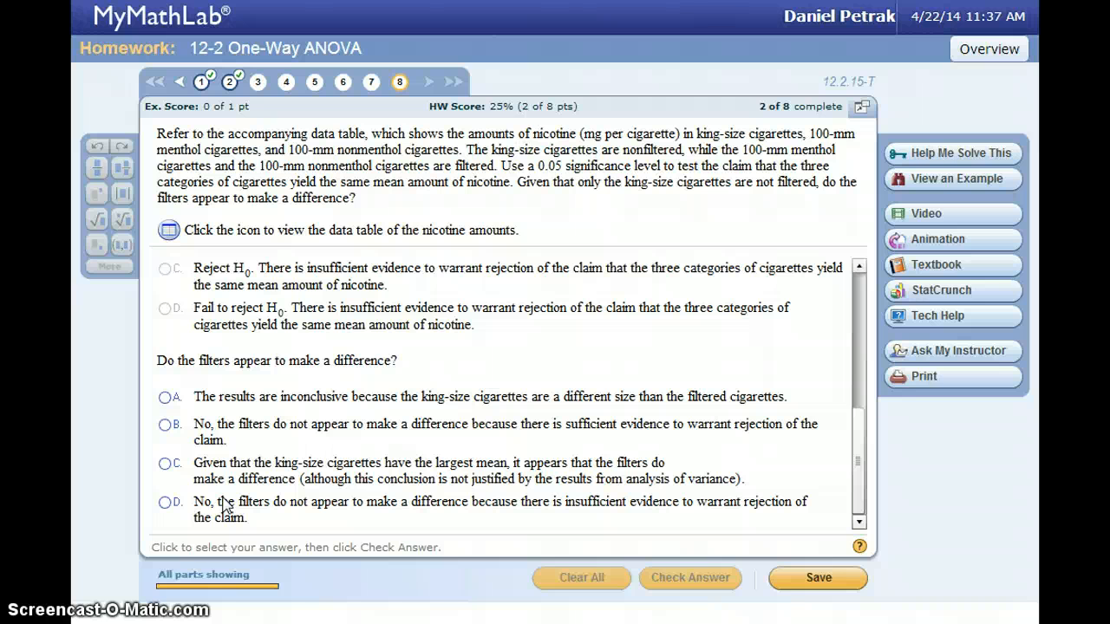
pyautogui.click(165, 462)
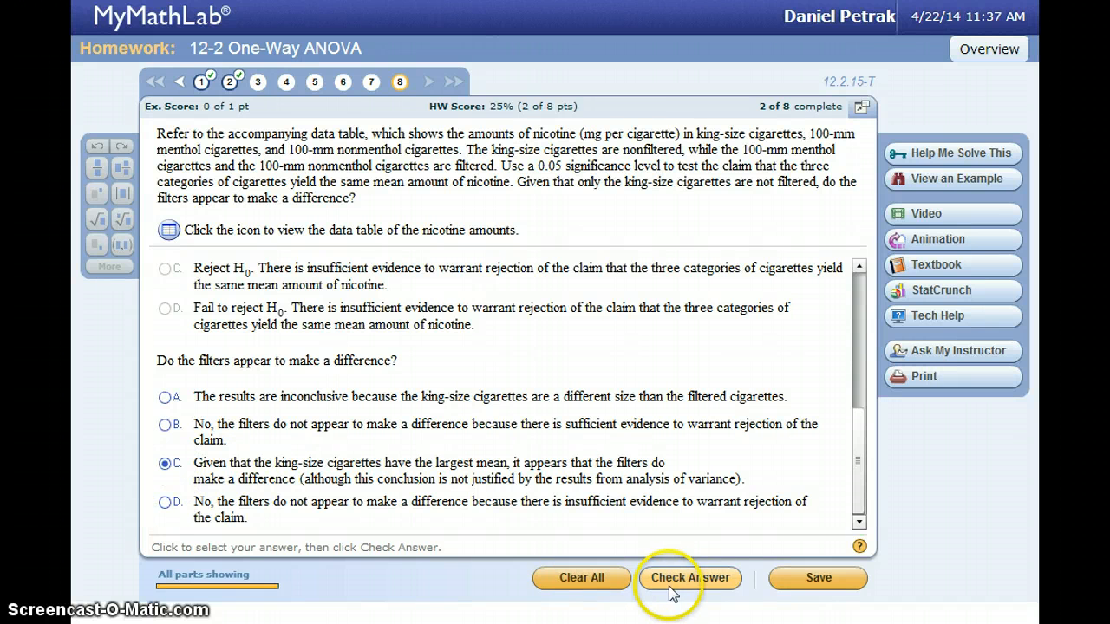
pyautogui.click(669, 587)
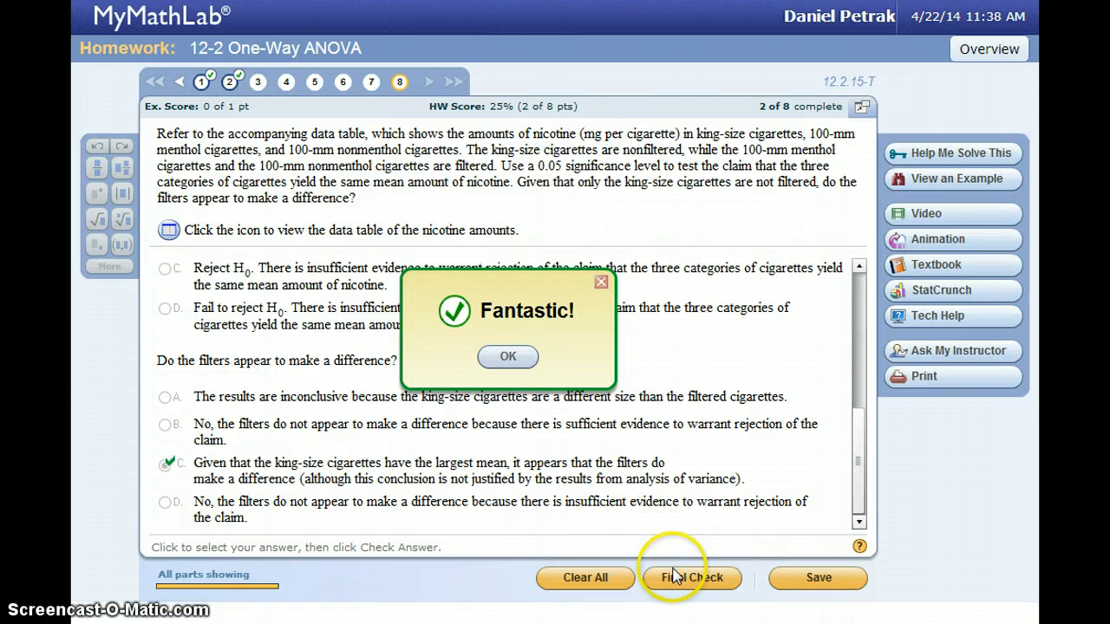
pyautogui.click(509, 355)
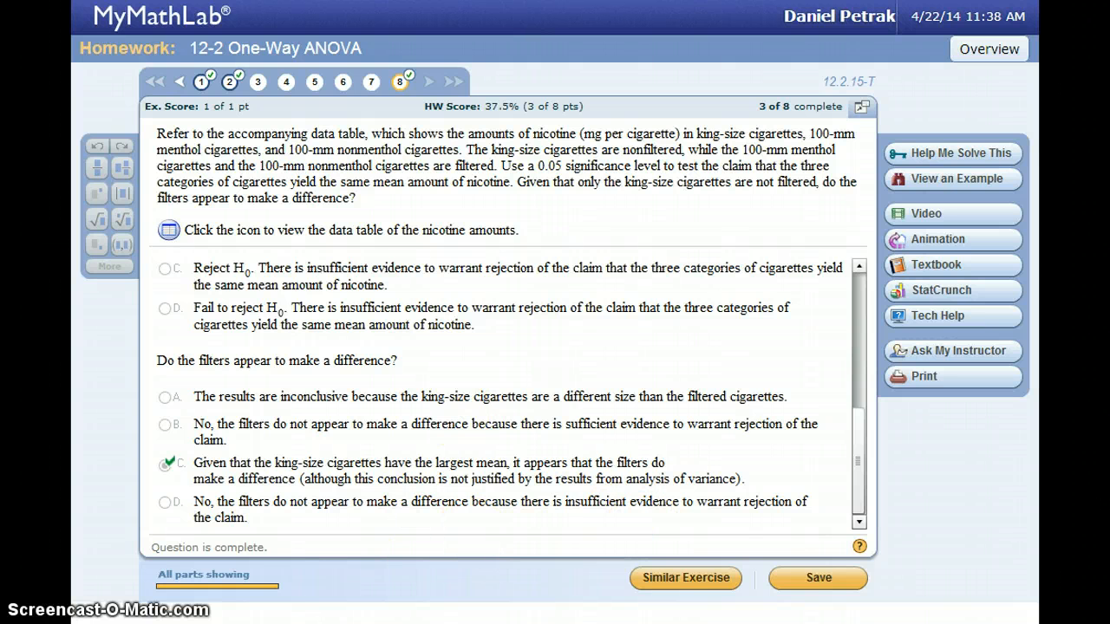
# Step: Switch back to the StatCrunch data set window to view the analysis of variance results
pyautogui.moveTo(485, 623)
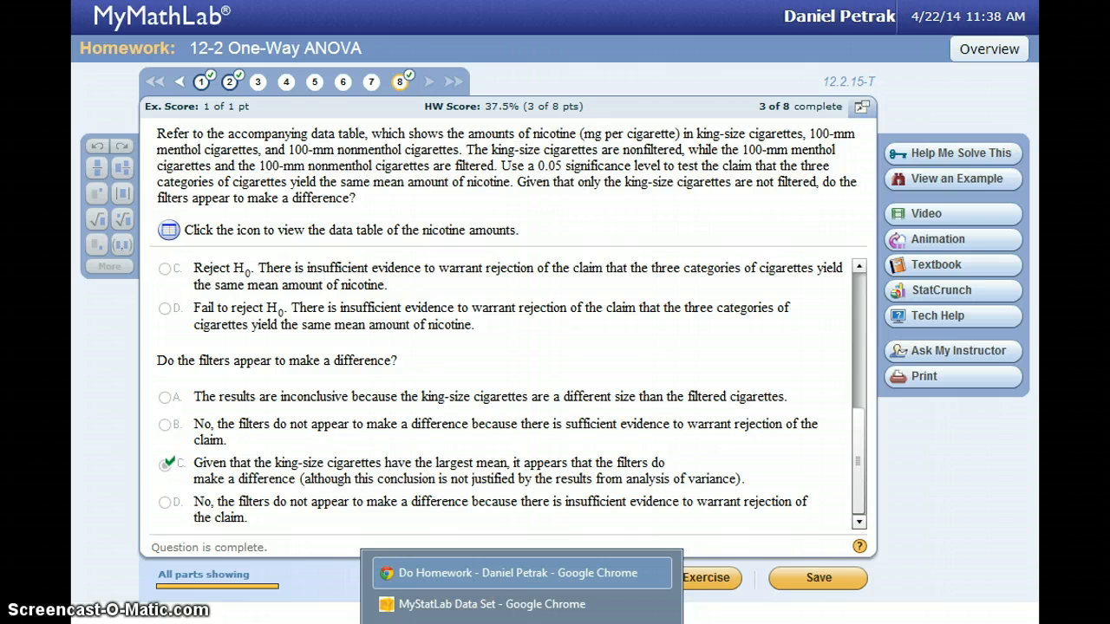
pyautogui.rightClick(506, 623)
pyautogui.rightClick(506, 623)
pyautogui.rightClick(506, 623)
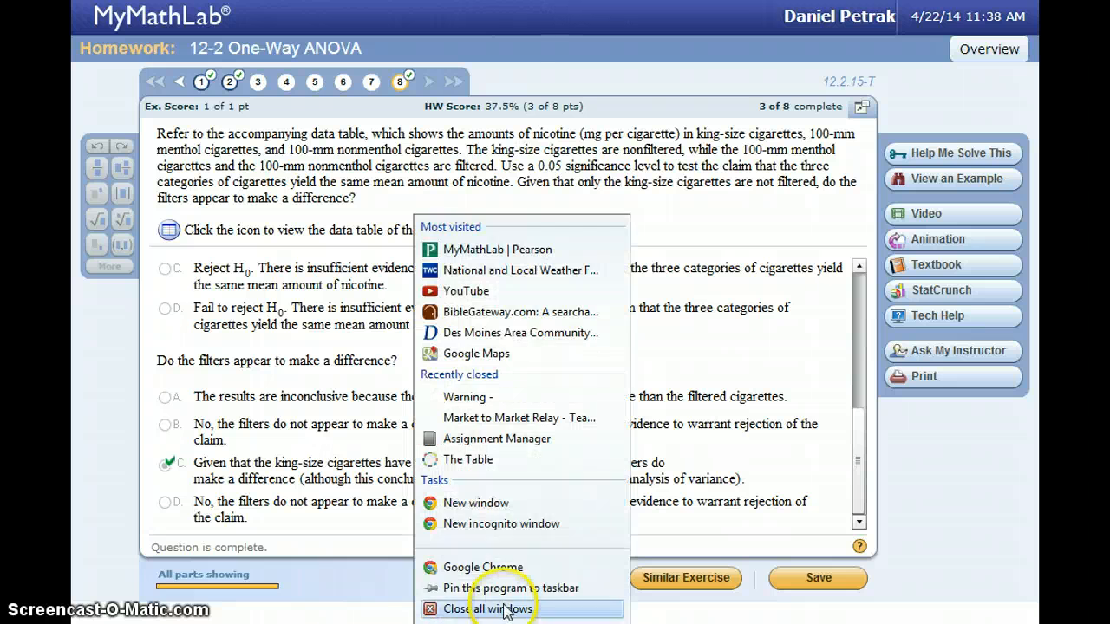
pyautogui.click(427, 571)
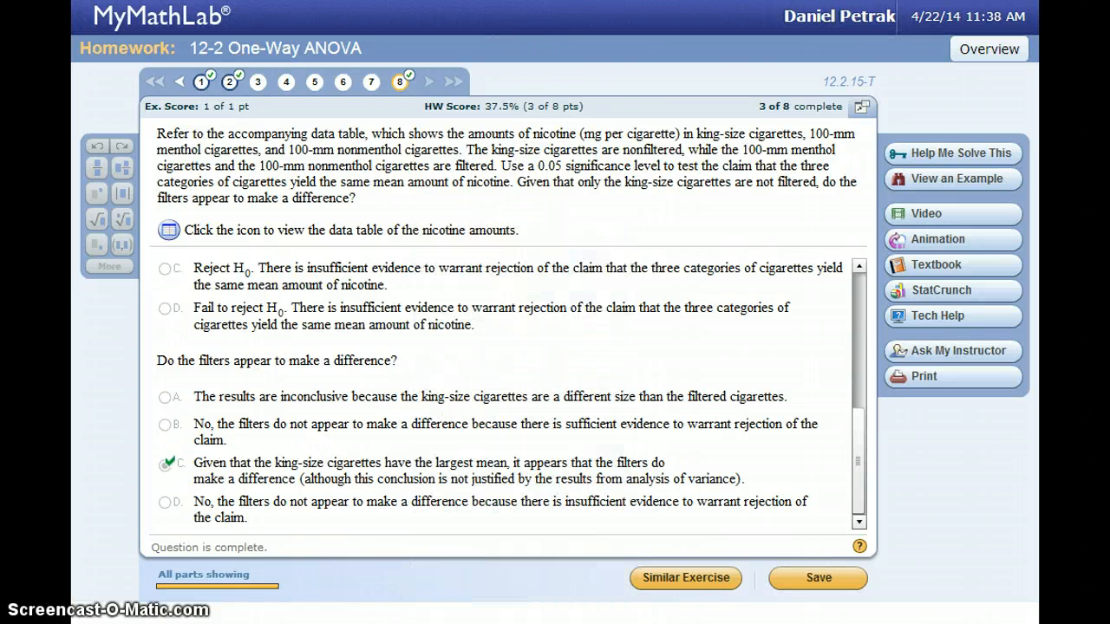
pyautogui.click(506, 606)
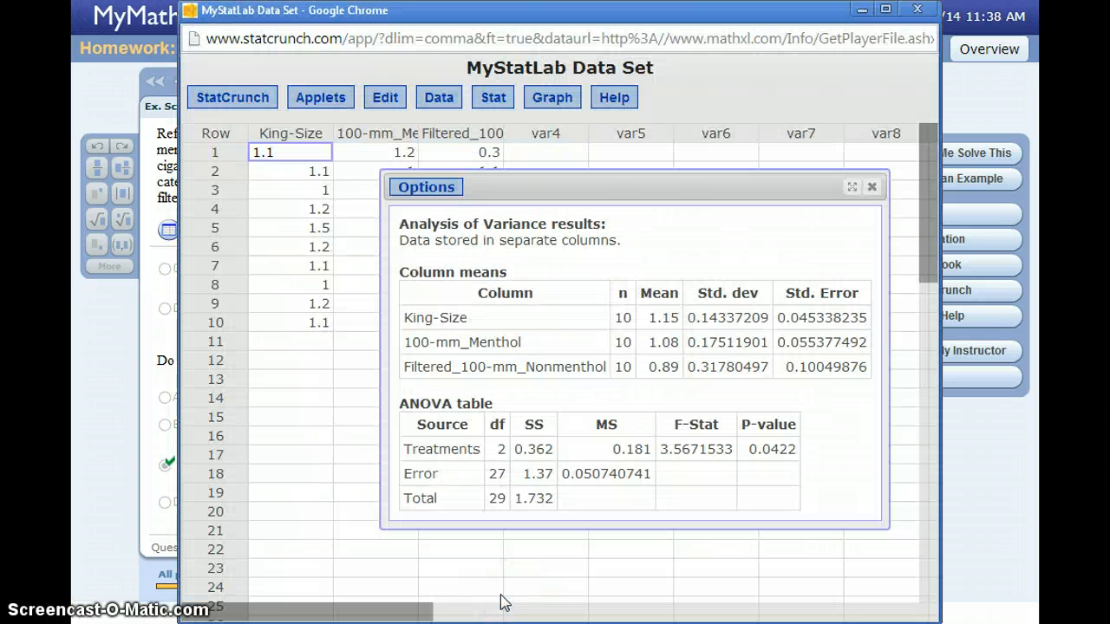